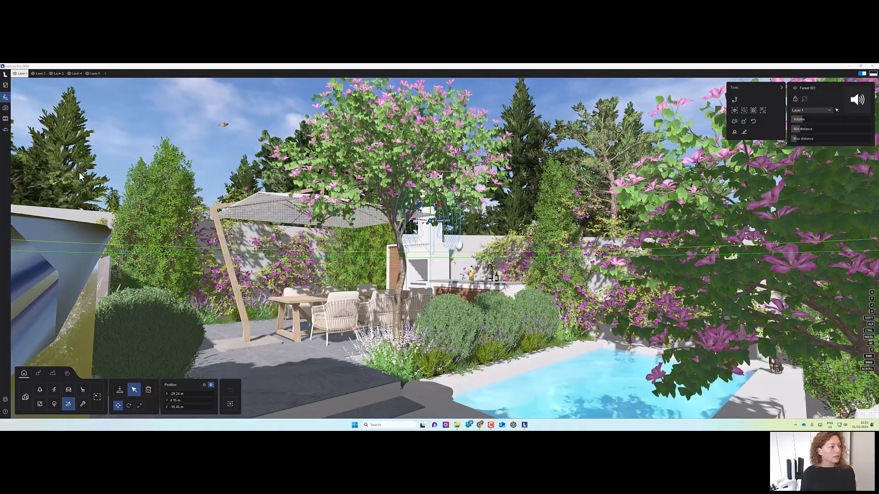
# Frame a view of the dining area under the parasol in photo mode and store it as the camera of photo slot 1.
pyautogui.press('w')
pyautogui.moveTo(292, 202); pyautogui.dragTo(344, 205, button='right')
pyautogui.press('s')
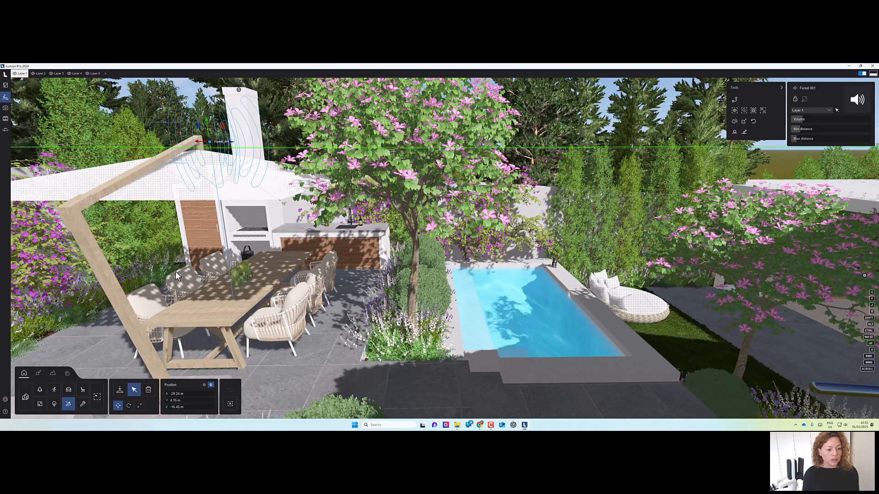
pyautogui.moveTo(449, 243); pyautogui.dragTo(270, 320, button='right')
pyautogui.press('s')
pyautogui.press('w')
pyautogui.press('s')
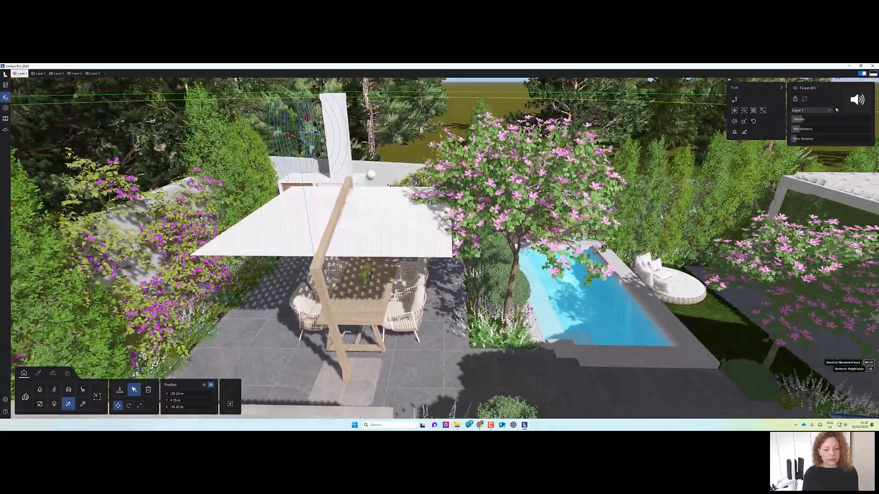
pyautogui.moveTo(540, 359)
pyautogui.mouseDown(button='right')
pyautogui.moveTo(539, 378)
pyautogui.moveTo(544, 363)
pyautogui.mouseUp(button='right')
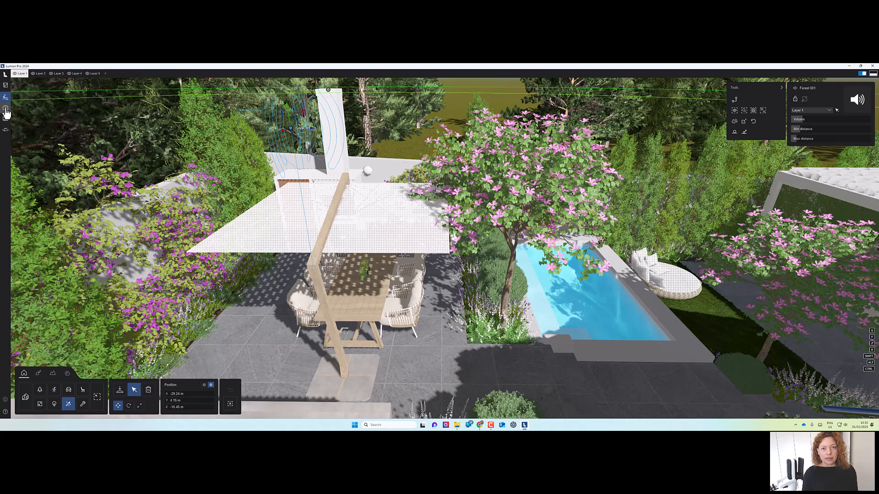
pyautogui.click(6, 110)
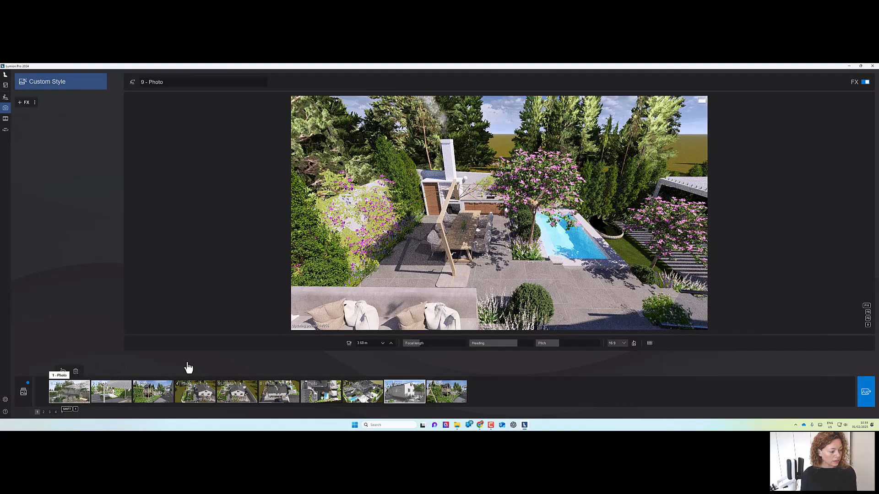
pyautogui.click(507, 267)
pyautogui.press('w')
pyautogui.moveTo(507, 267); pyautogui.dragTo(382, 266, button='right')
pyautogui.press('s')
pyautogui.press('s')
pyautogui.press('w')
pyautogui.press('s')
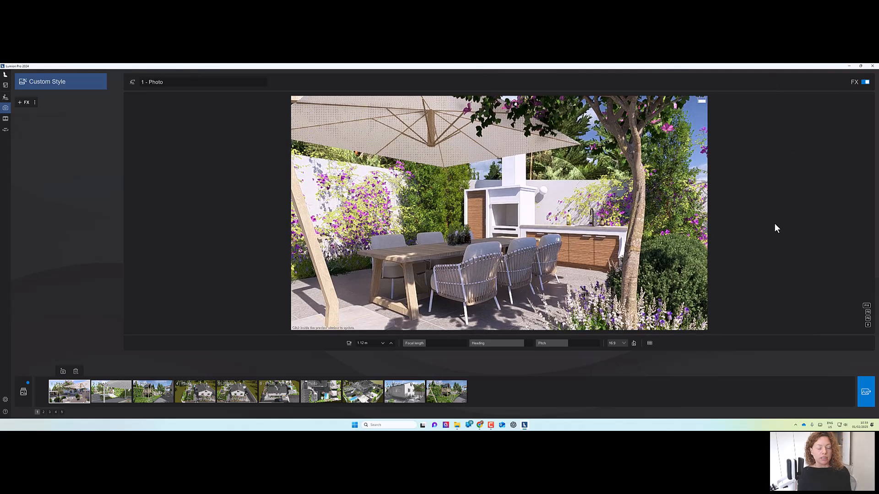
pyautogui.click(64, 371)
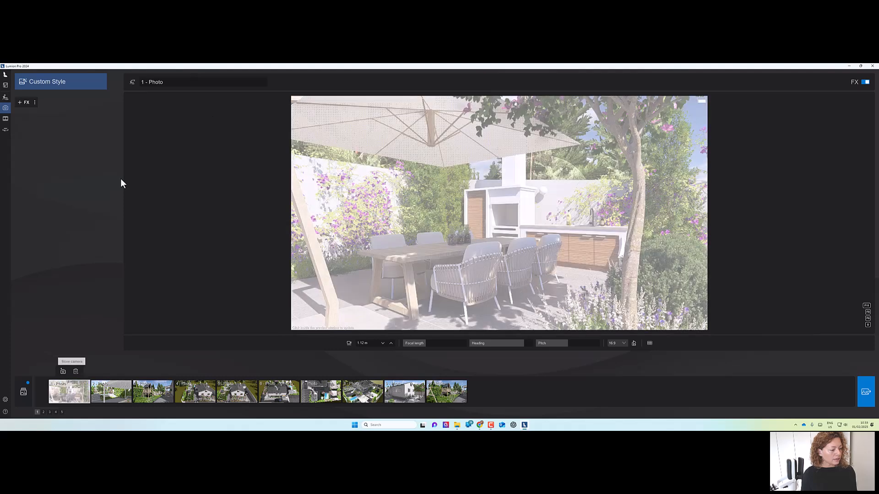
# Open the main photo effects, clear the effect list, and reload the RT Day style effects.
pyautogui.click(22, 394)
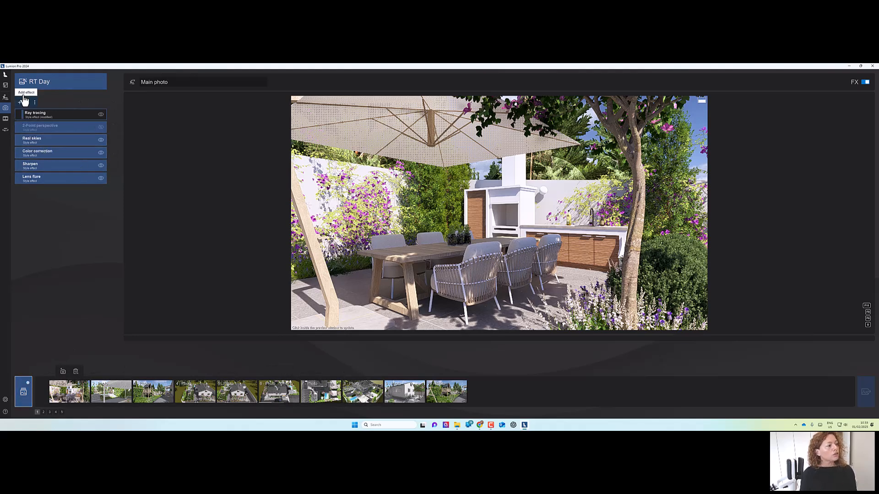
pyautogui.click(35, 103)
pyautogui.click(81, 102)
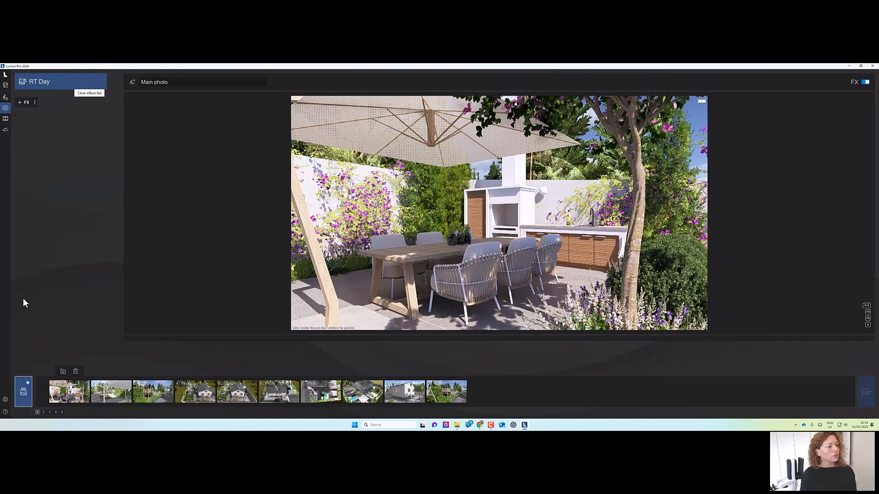
pyautogui.click(78, 83)
pyautogui.click(357, 297)
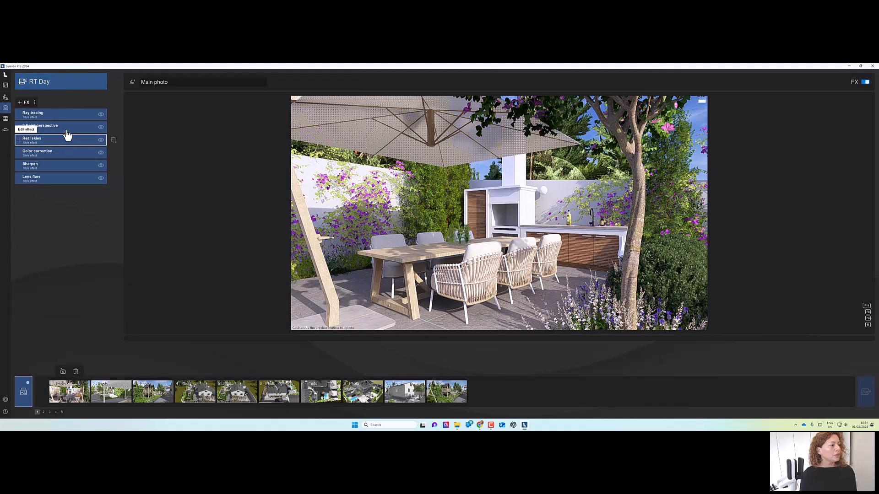
# Set the Ray tracing effect quality to High.
pyautogui.click(45, 120)
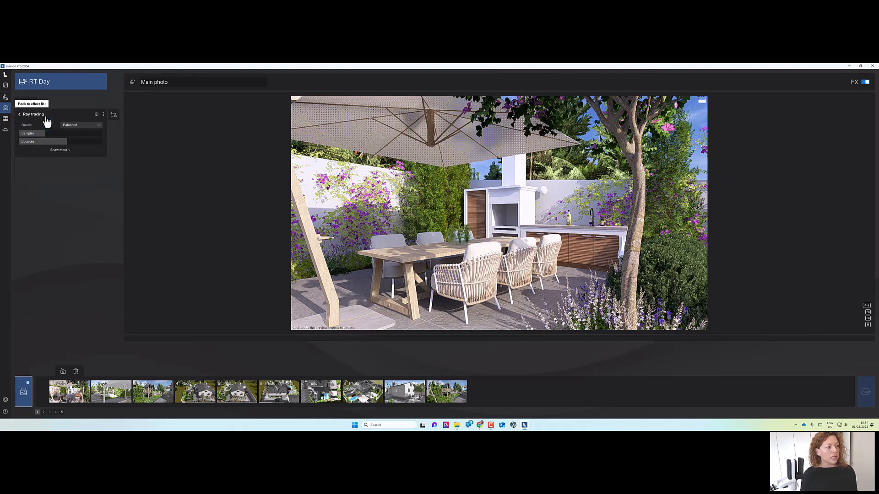
pyautogui.click(89, 126)
pyautogui.click(89, 146)
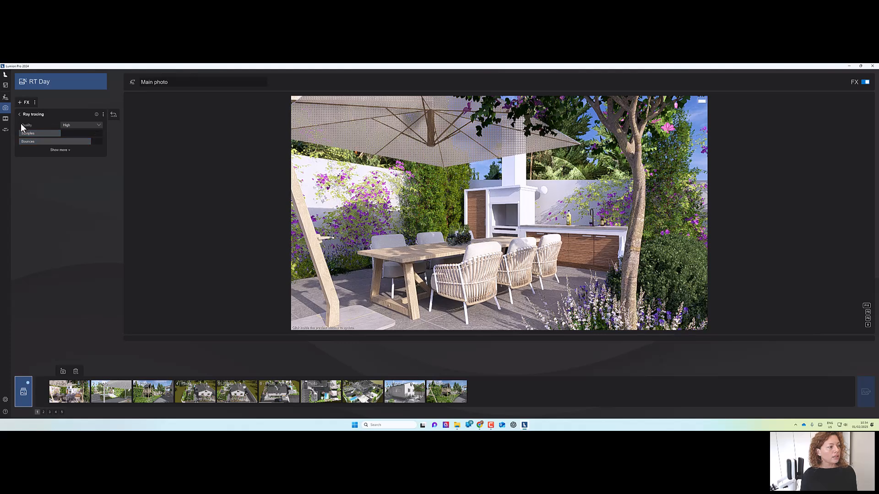
pyautogui.click(20, 114)
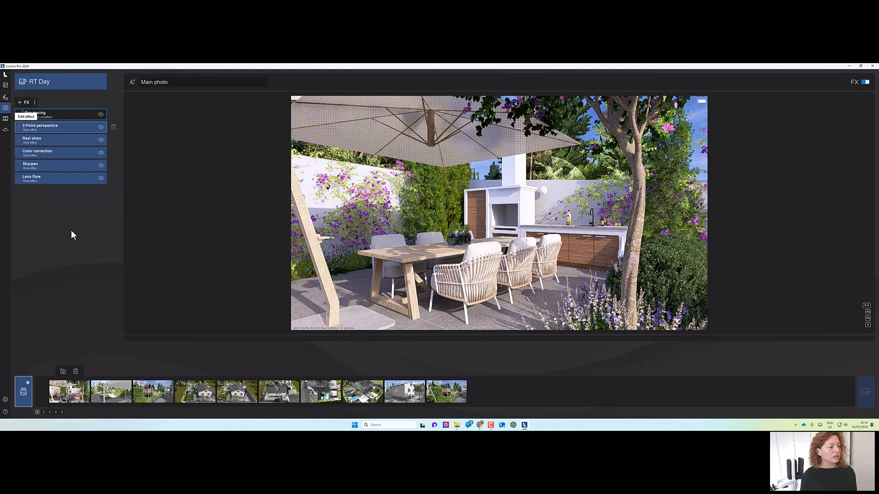
# In Color correction, try the Crisp morning LUT, then switch to the Golden hour LUT.
pyautogui.click(49, 157)
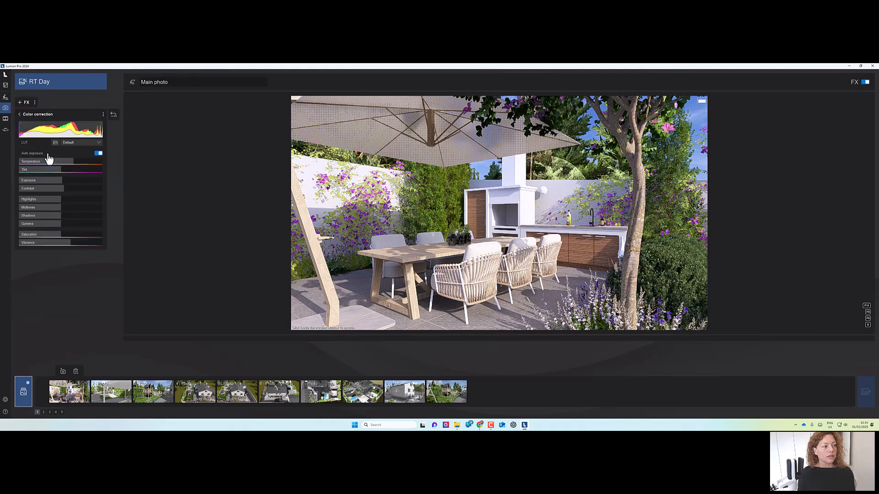
pyautogui.click(85, 144)
pyautogui.scroll(-1, 81, 184)
pyautogui.scroll(1, 80, 185)
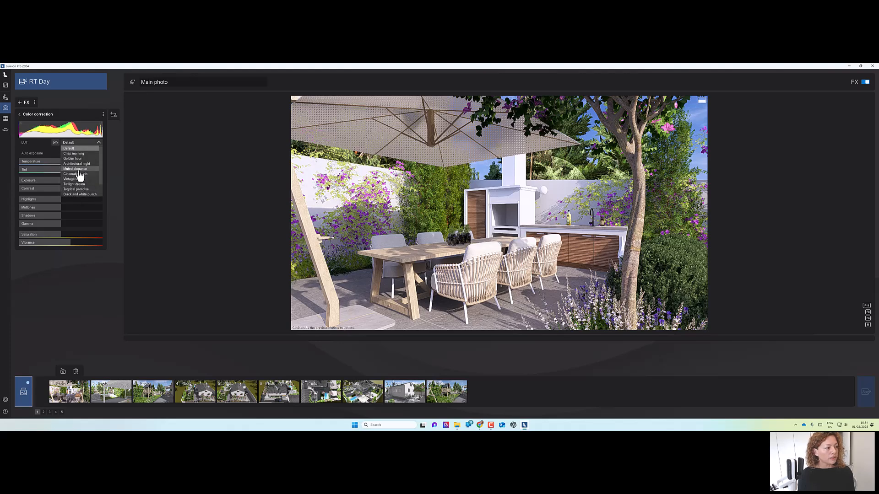
pyautogui.click(82, 154)
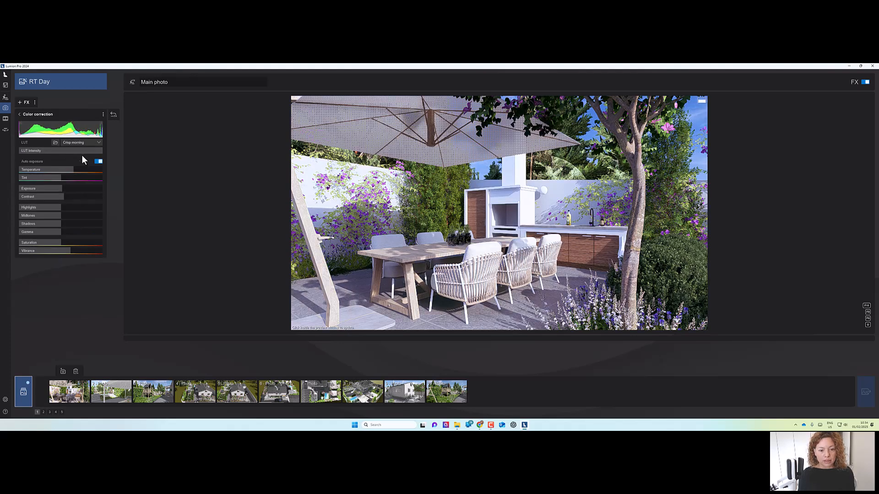
pyautogui.click(81, 142)
pyautogui.click(85, 164)
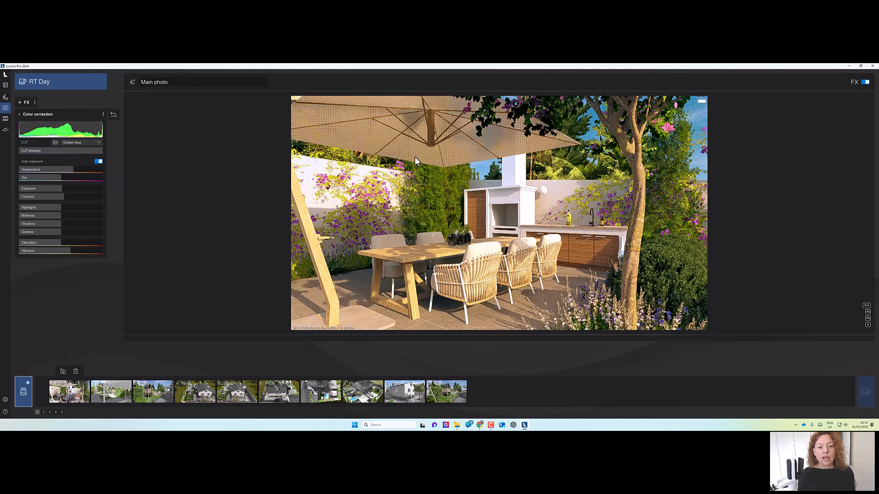
# Lower the LUT intensity to 59%.
pyautogui.moveTo(94, 150); pyautogui.dragTo(67, 152)
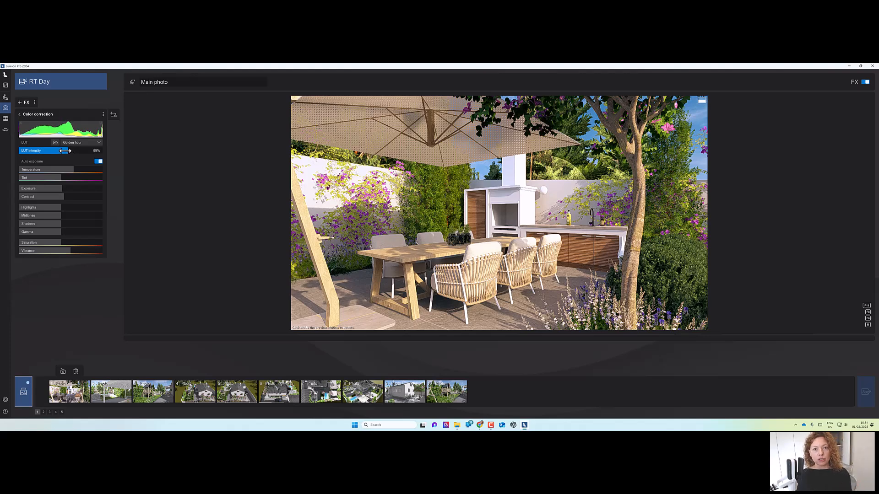
pyautogui.click(467, 221)
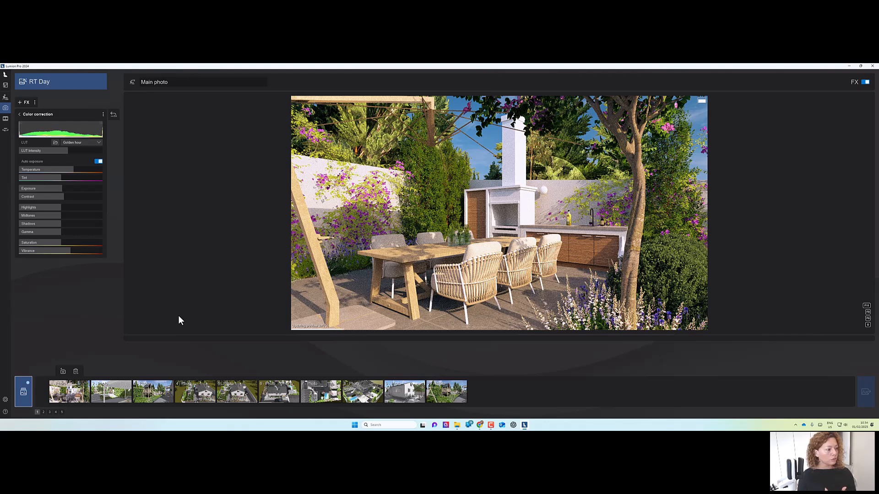
# Lower the Color correction saturation slightly.
pyautogui.moveTo(57, 242); pyautogui.dragTo(54, 243)
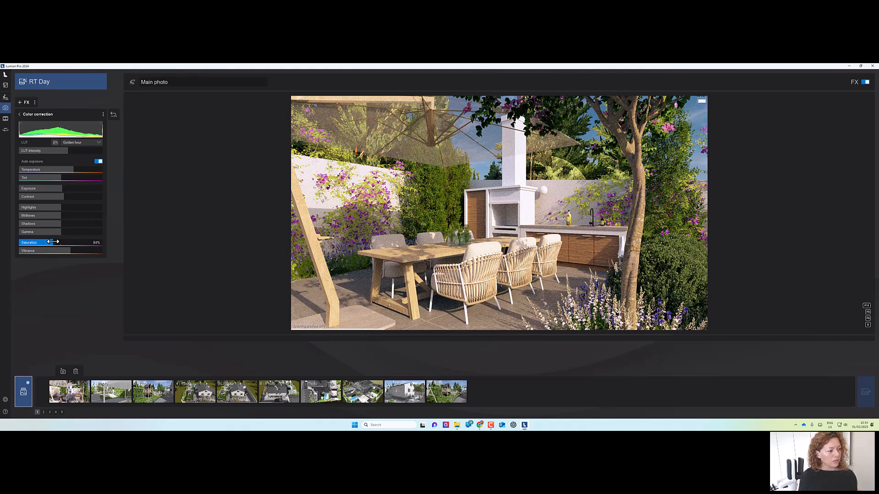
pyautogui.moveTo(52, 242); pyautogui.dragTo(53, 243)
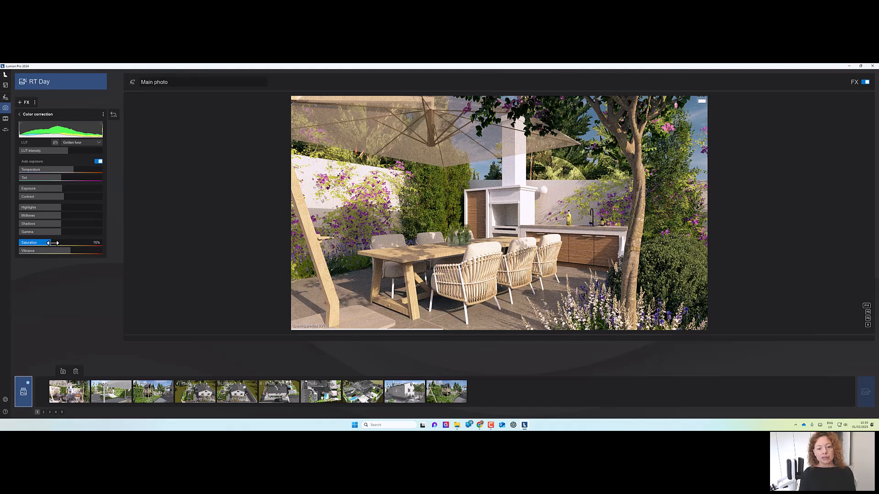
pyautogui.moveTo(53, 242); pyautogui.dragTo(55, 243)
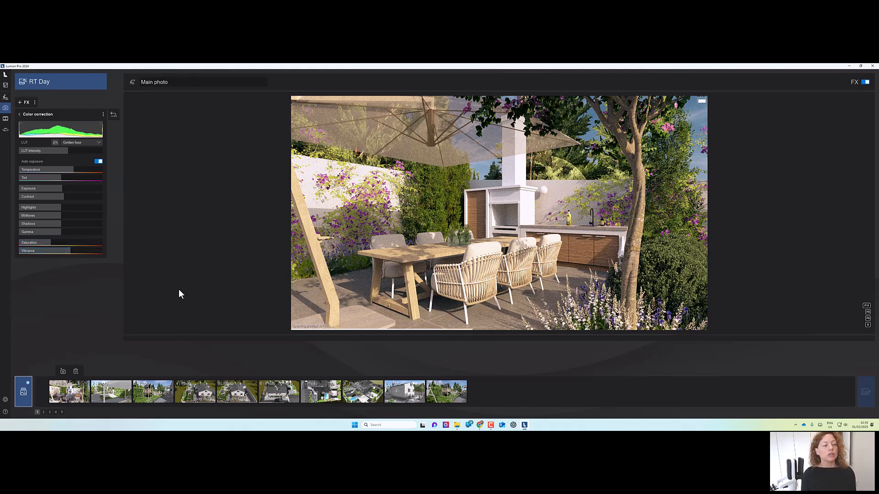
# Load the first Adeeming_Canon .cube LUT file from the 3DCollective free LUTs folder in Downloads.
pyautogui.click(55, 143)
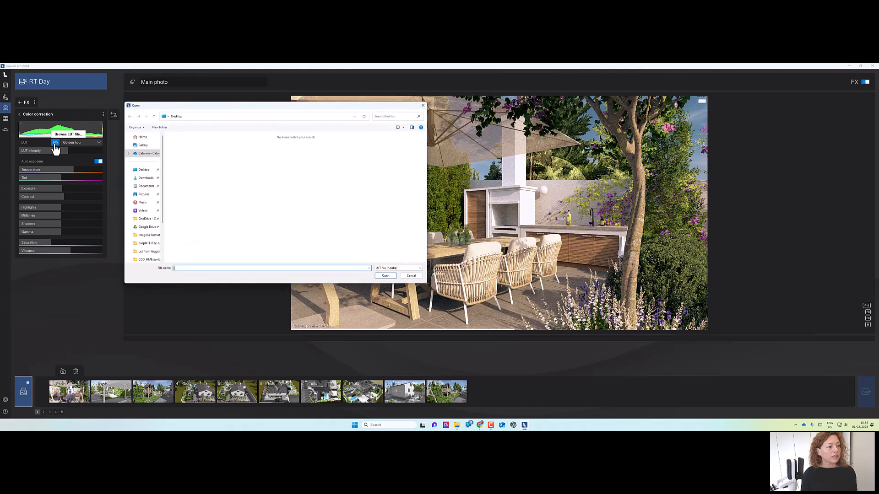
pyautogui.click(144, 177)
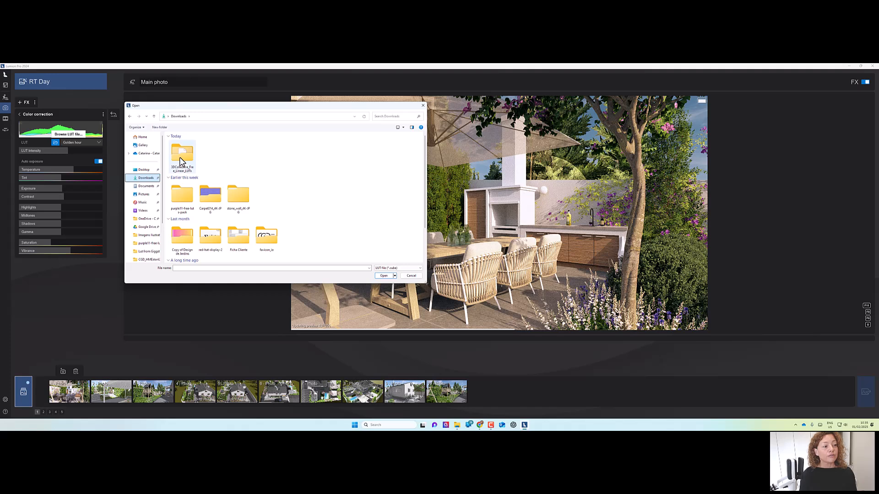
pyautogui.doubleClick(179, 158)
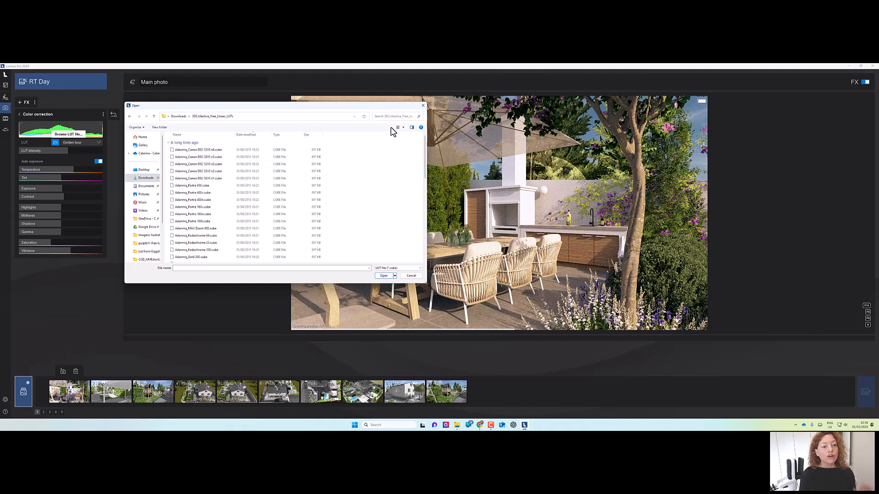
pyautogui.click(401, 128)
pyautogui.click(416, 94)
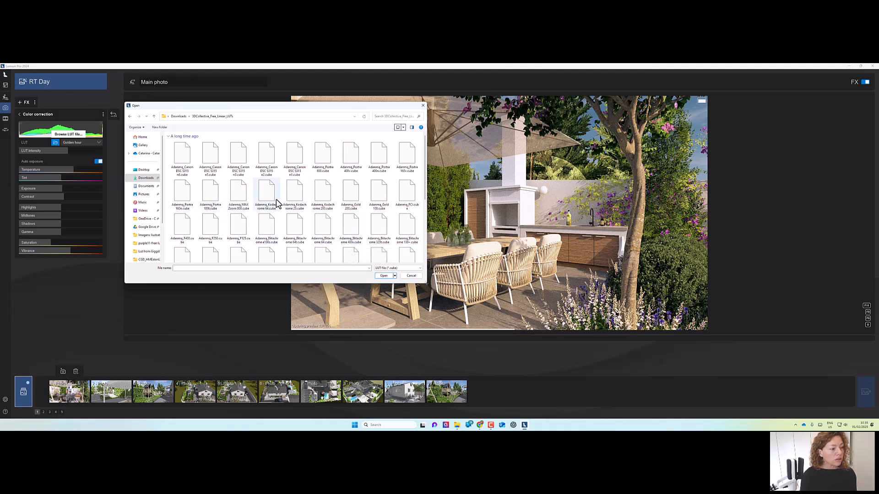
pyautogui.scroll(-2, 276, 203)
pyautogui.scroll(3, 323, 232)
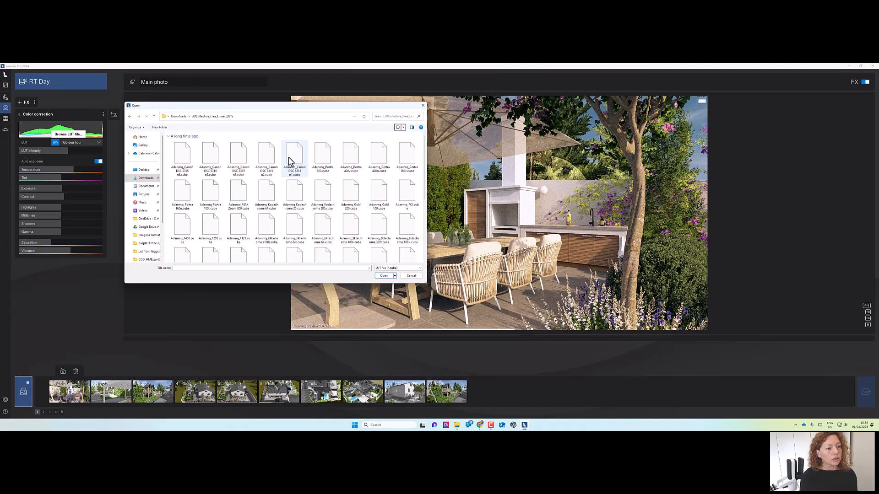
pyautogui.click(182, 158)
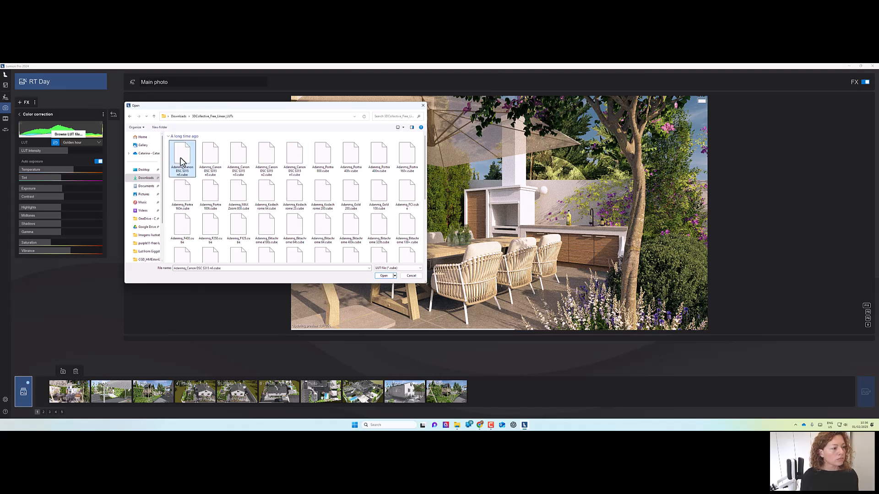
pyautogui.click(387, 276)
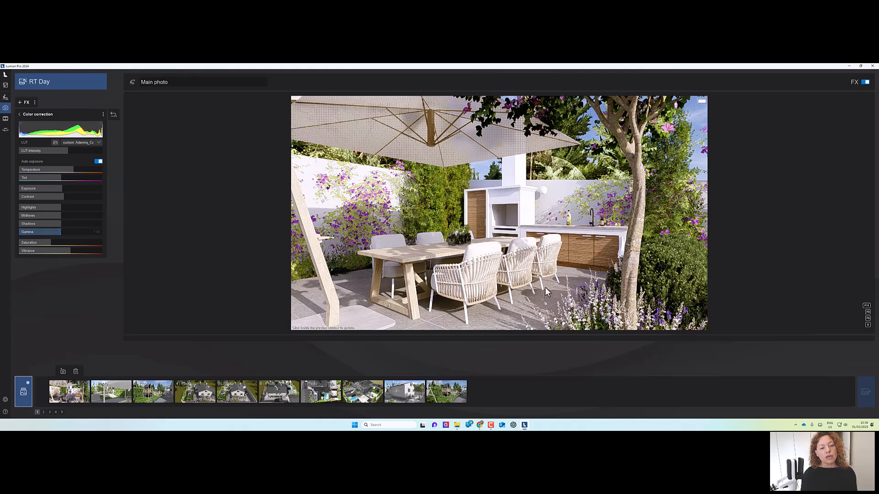
# Raise the editor quality to four stars in Settings and return to the photo.
pyautogui.click(317, 282)
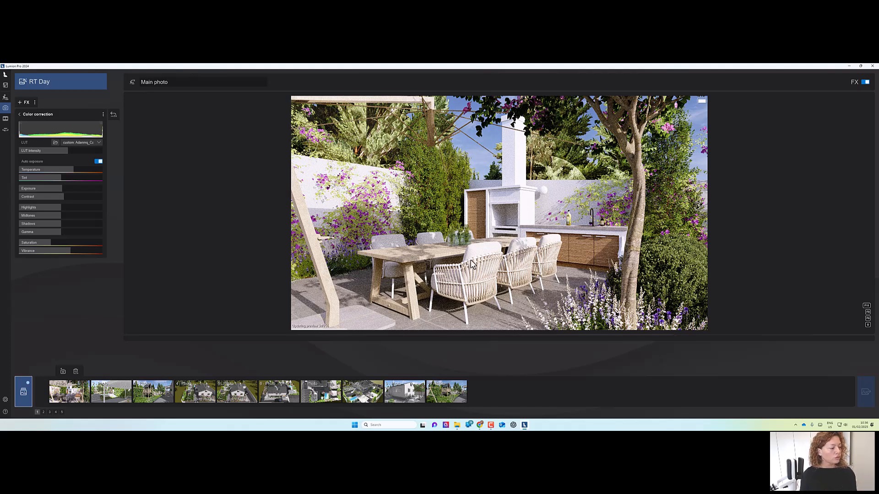
pyautogui.click(6, 401)
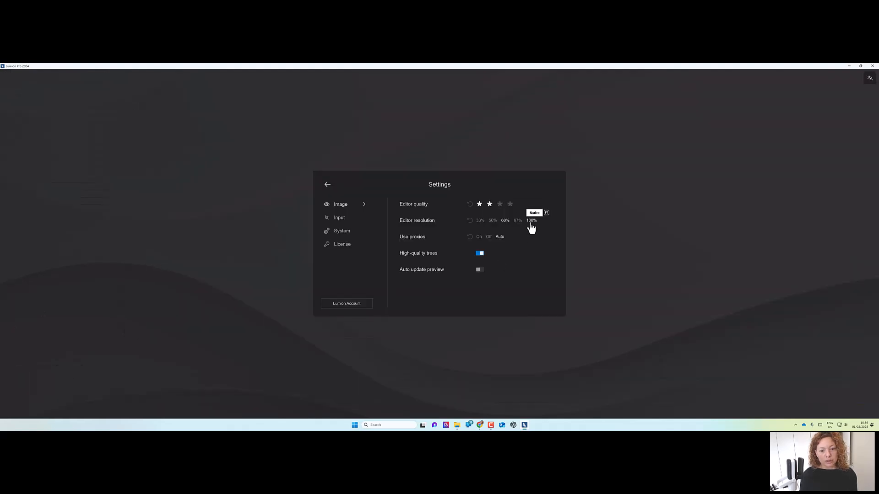
pyautogui.click(509, 204)
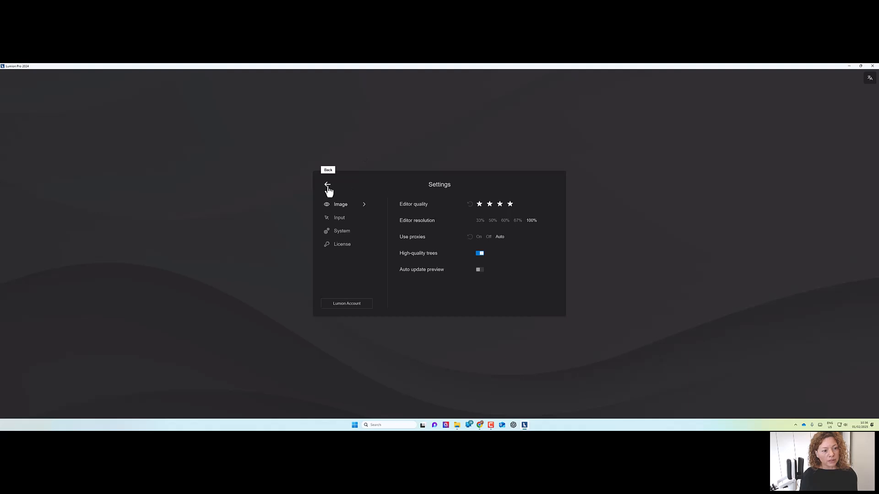
pyautogui.click(124, 378)
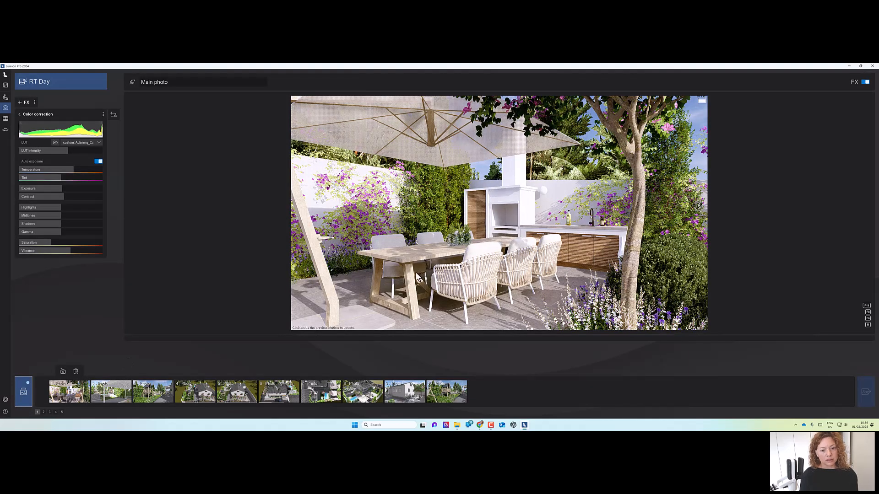
# Store the current view as the camera of photo slot 2.
pyautogui.click(472, 252)
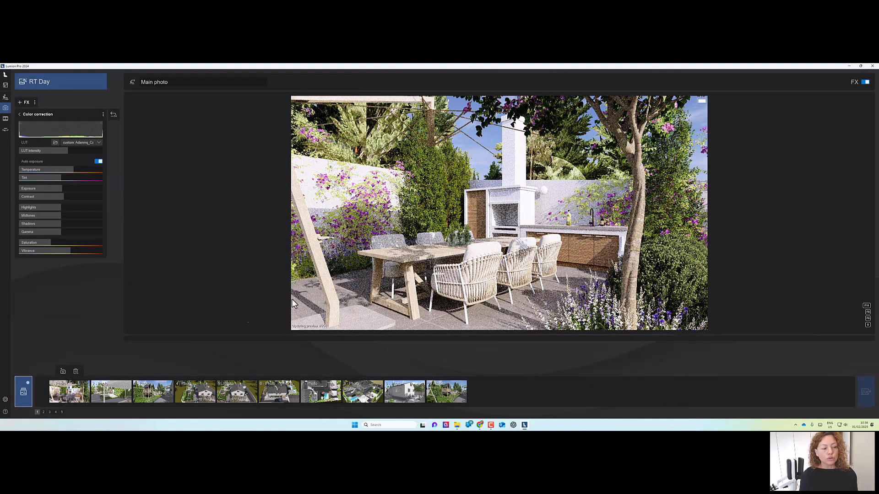
pyautogui.moveTo(104, 399)
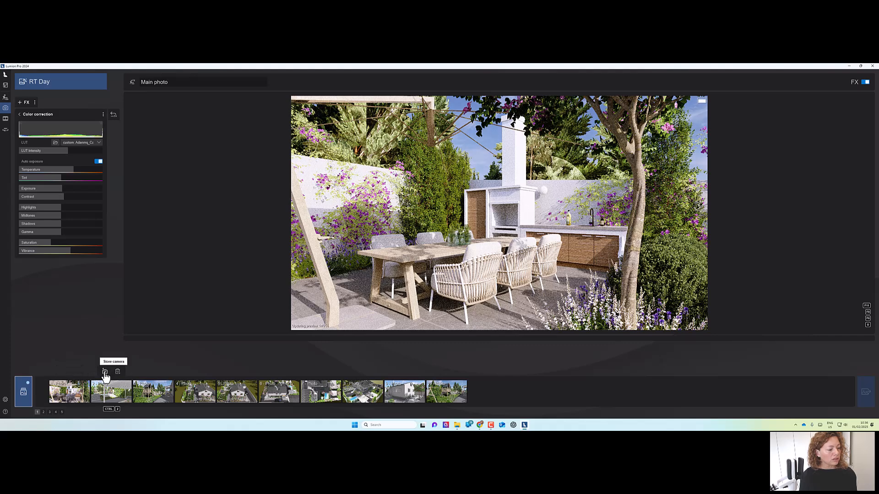
pyautogui.click(112, 386)
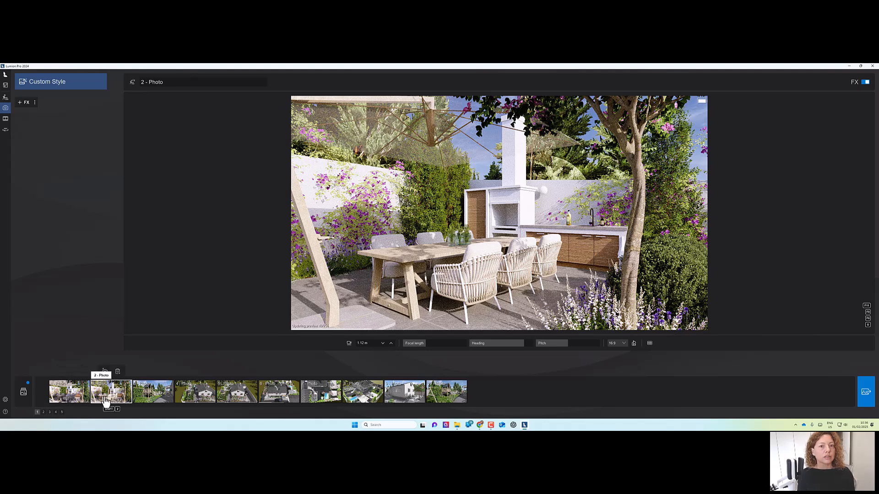
# Open the RT Day style's Color correction effect and raise the LUT intensity to 100%.
pyautogui.click(24, 393)
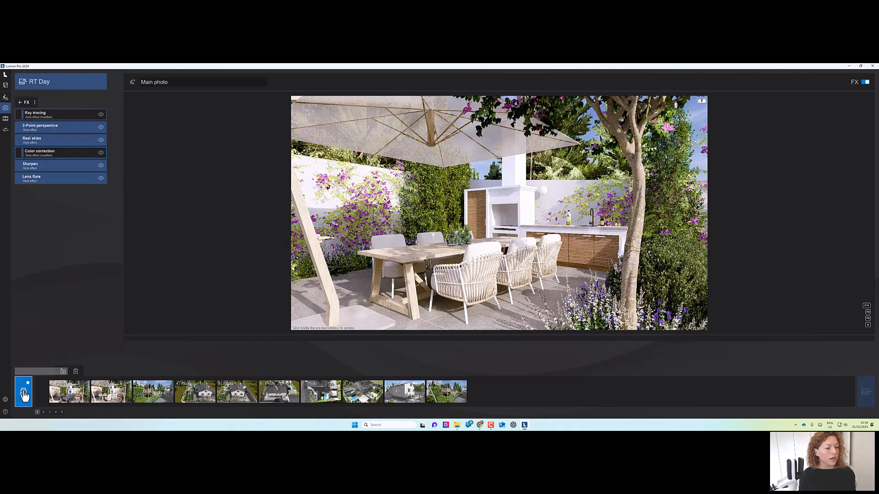
pyautogui.click(40, 155)
pyautogui.moveTo(51, 150)
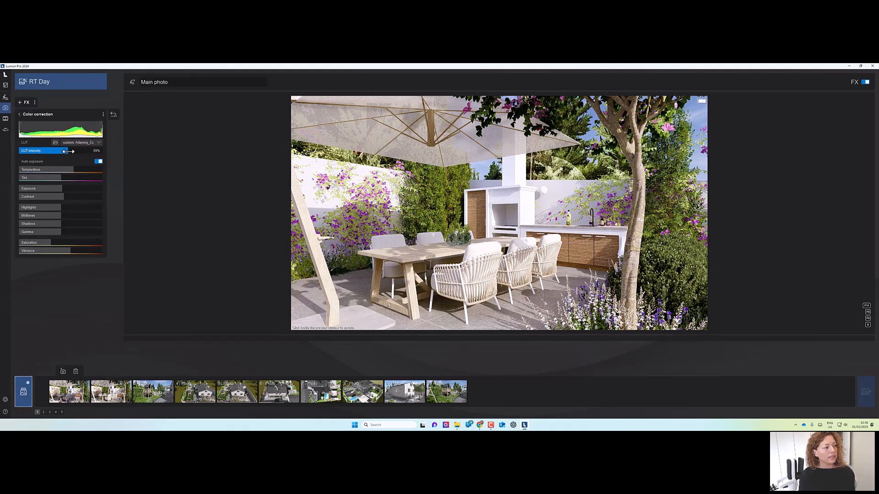
pyautogui.moveTo(73, 150); pyautogui.dragTo(117, 150)
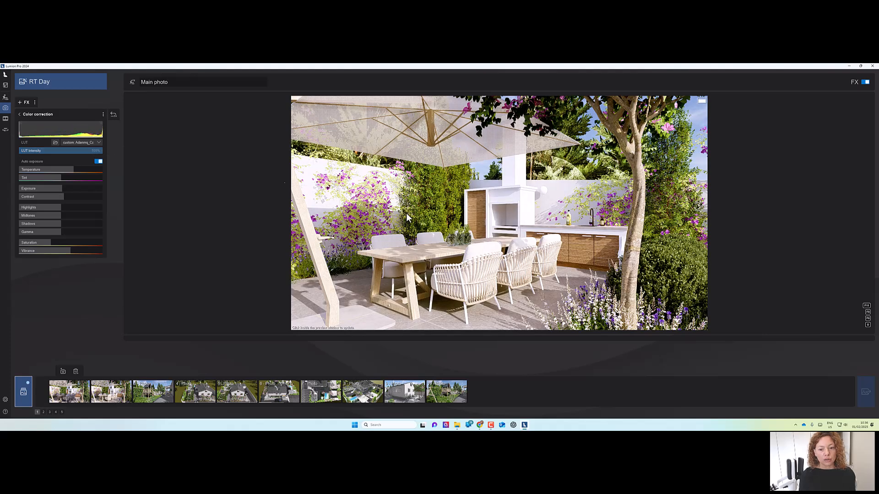
pyautogui.click(423, 226)
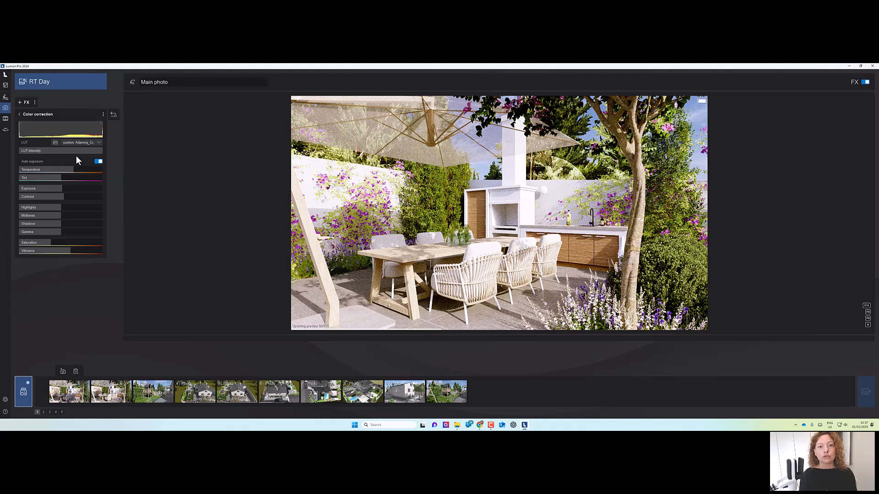
# Try loading an Adeeming_Canon DSC 5315 LUT file from the 3DCollective free LUTs folder.
pyautogui.click(55, 142)
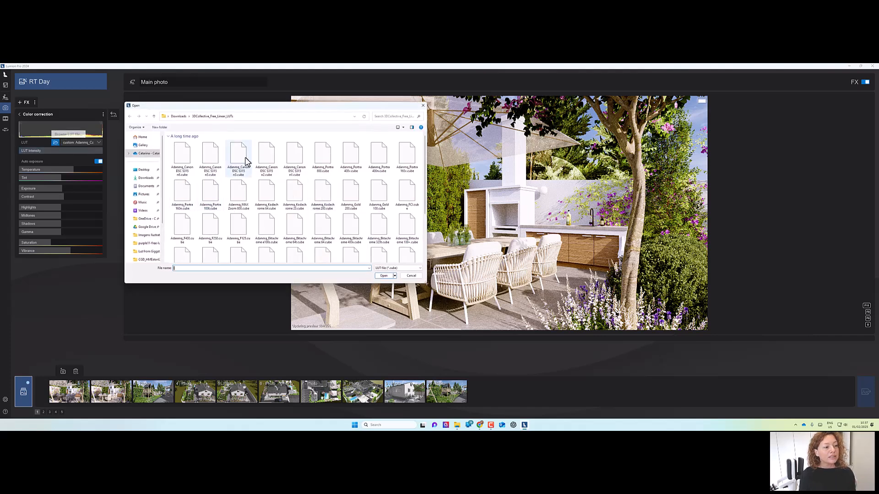
pyautogui.click(217, 156)
pyautogui.click(383, 276)
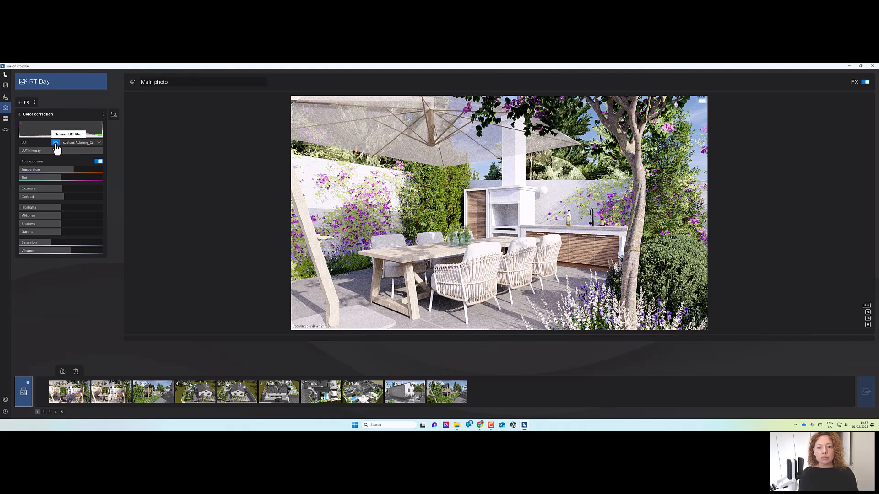
# Try loading another Adeeming_Canon DSC 5315 LUT variant from the same folder.
pyautogui.click(55, 143)
pyautogui.click(234, 164)
pyautogui.click(384, 275)
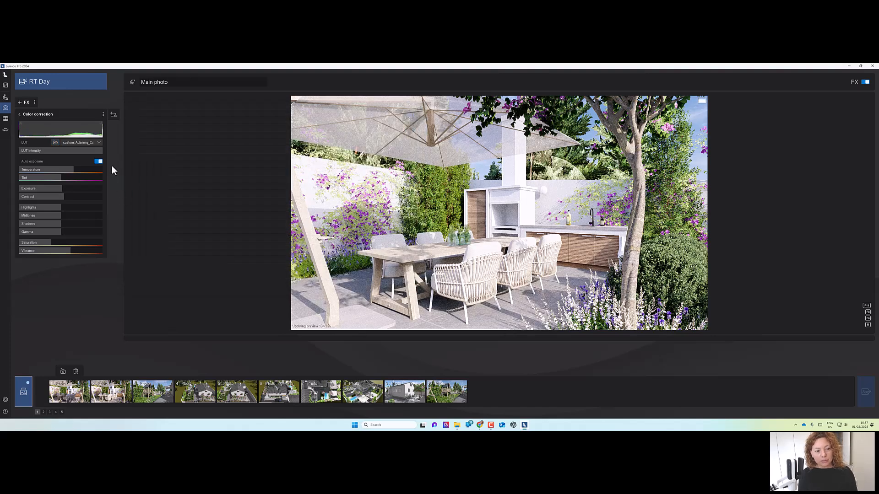
# Try loading the Adeeming_Kodachrome 200.cube LUT file.
pyautogui.click(55, 142)
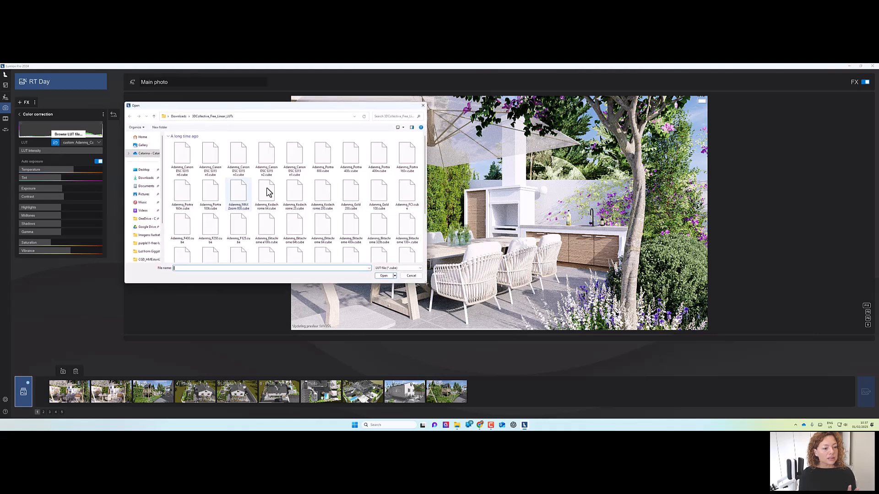
pyautogui.click(322, 200)
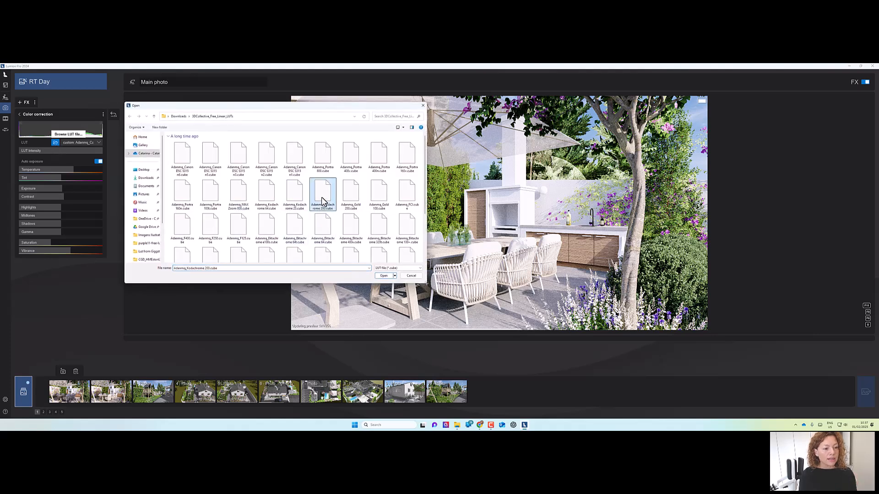
pyautogui.click(383, 276)
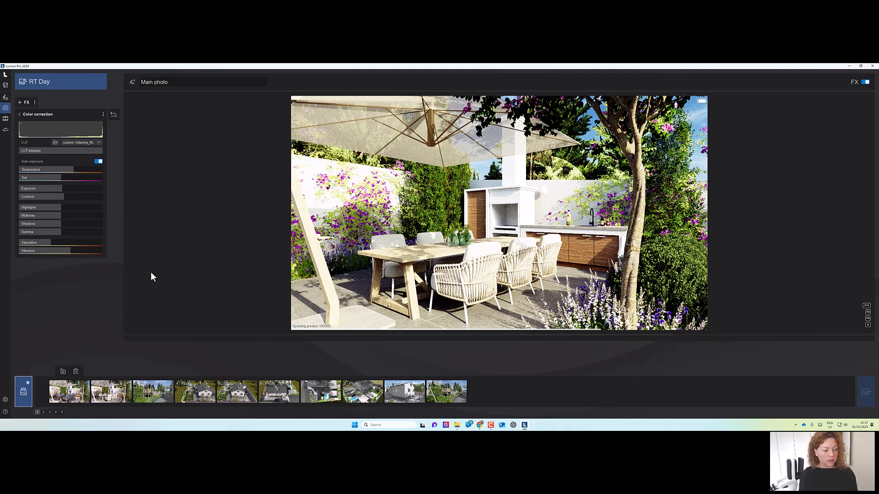
# Preview photo 1, reopen the style's Color correction and lower the LUT intensity to about 60%.
pyautogui.click(75, 400)
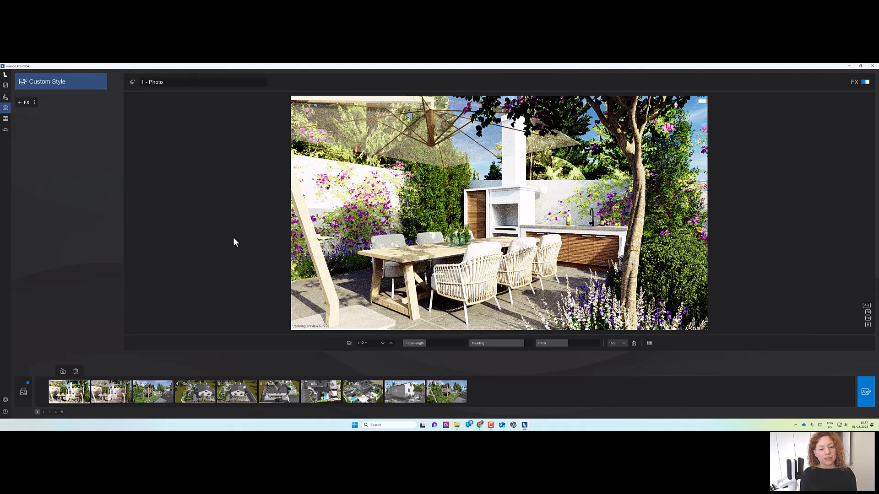
pyautogui.click(23, 391)
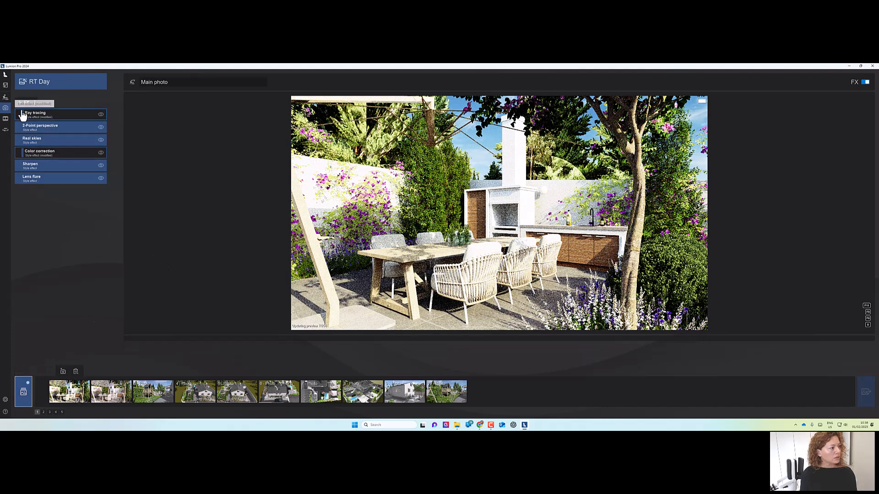
pyautogui.click(25, 151)
pyautogui.moveTo(80, 151)
pyautogui.mouseDown()
pyautogui.moveTo(56, 152)
pyautogui.moveTo(68, 152)
pyautogui.mouseUp()
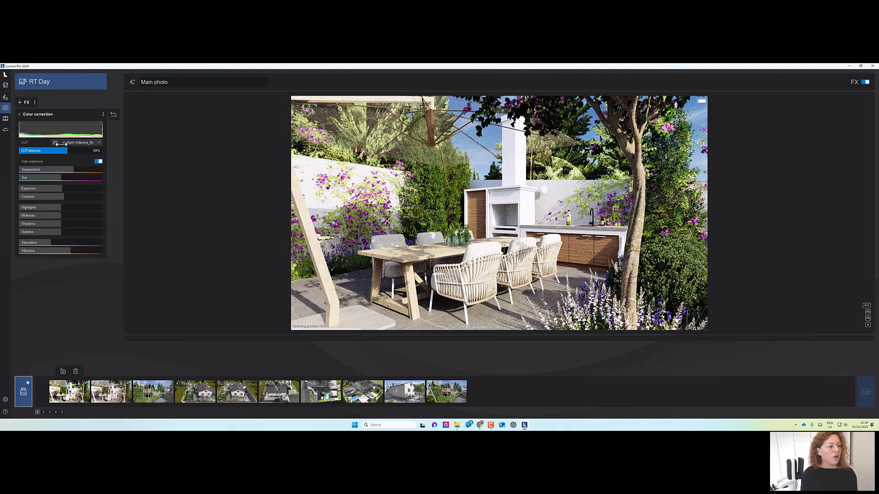
# Load the Adeeming_AgfaColor Futura 200.cube LUT file and refresh the preview.
pyautogui.click(55, 142)
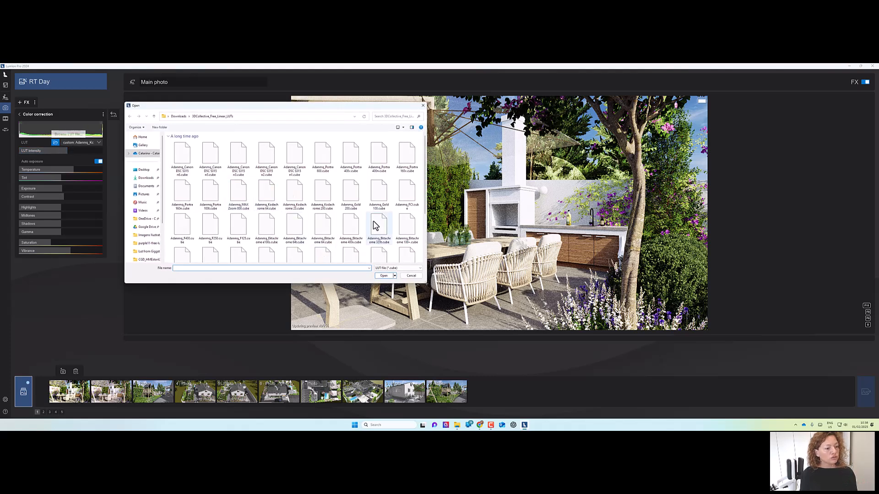
pyautogui.scroll(-2, 374, 223)
pyautogui.click(348, 209)
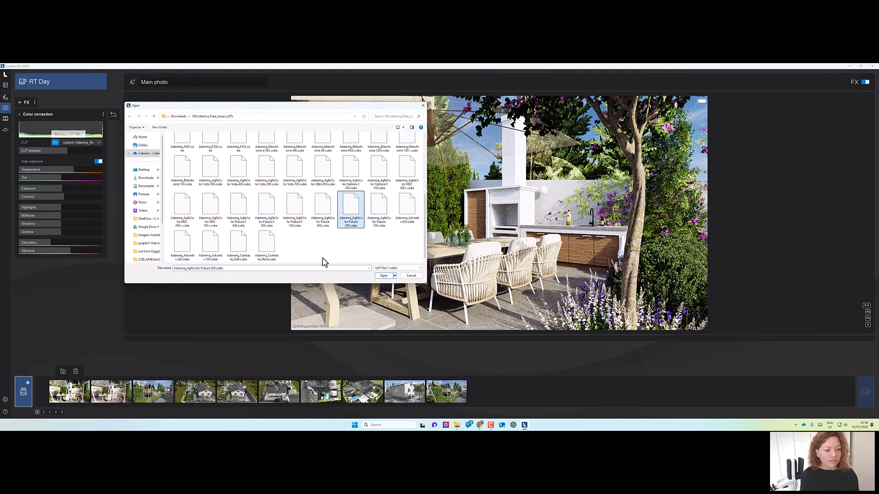
pyautogui.click(384, 275)
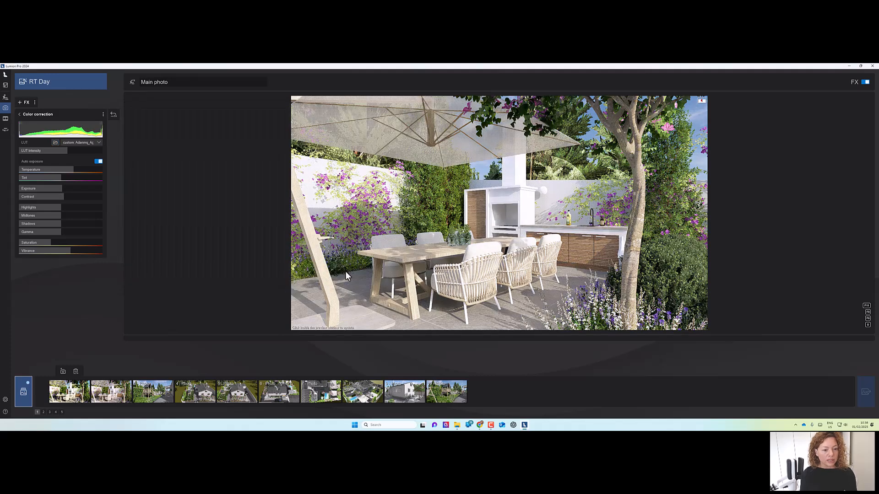
pyautogui.click(496, 237)
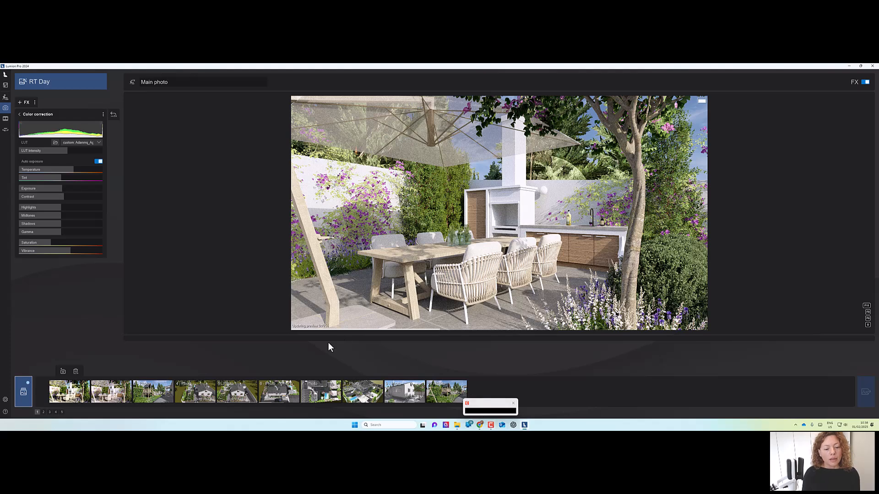
# Switch to the browser and examine the Giggster Free LUTs for Photoshop page, comparing its before-and-after previews.
pyautogui.click(489, 420)
pyautogui.moveTo(661, 72); pyautogui.dragTo(473, 63)
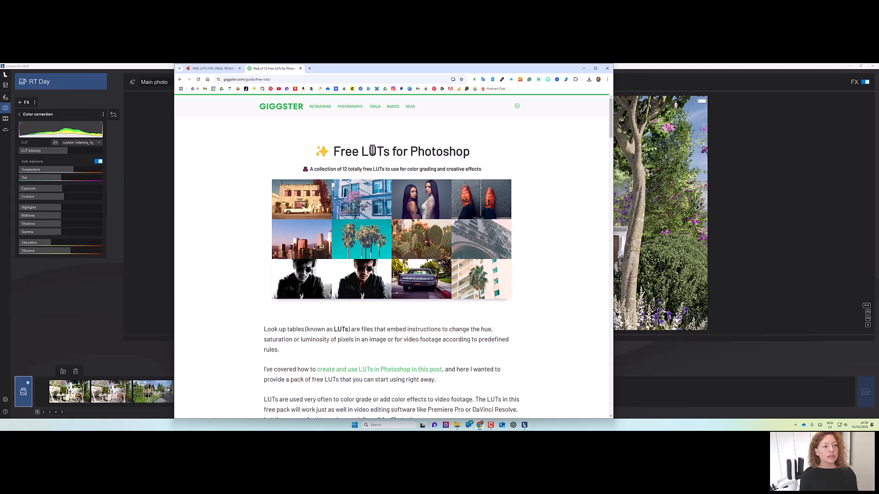
pyautogui.scroll(-1, 403, 151)
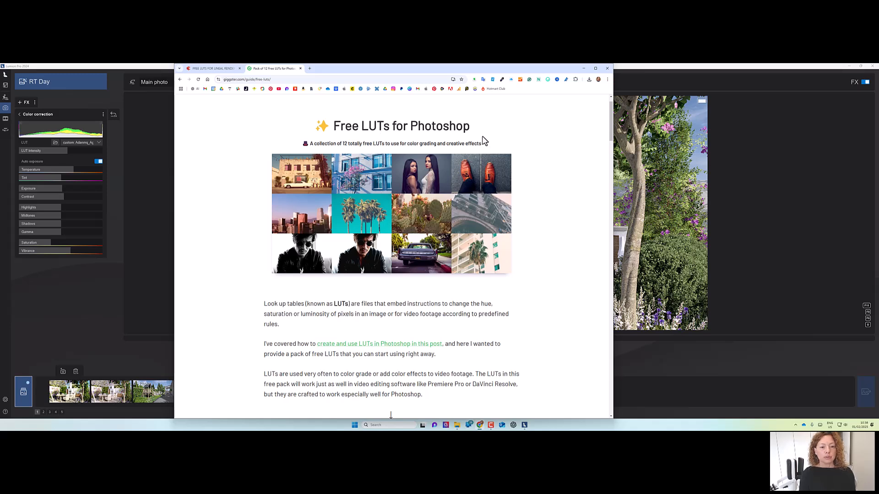
pyautogui.scroll(-3, 484, 154)
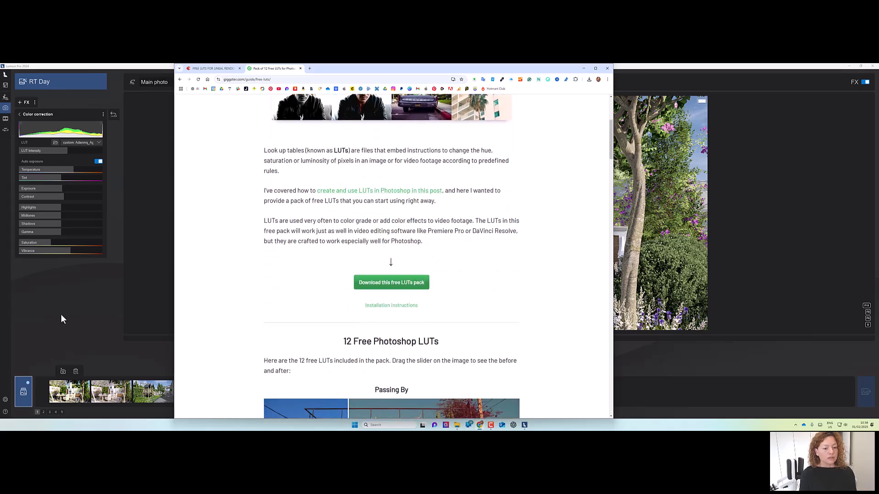
pyautogui.scroll(-4, 433, 305)
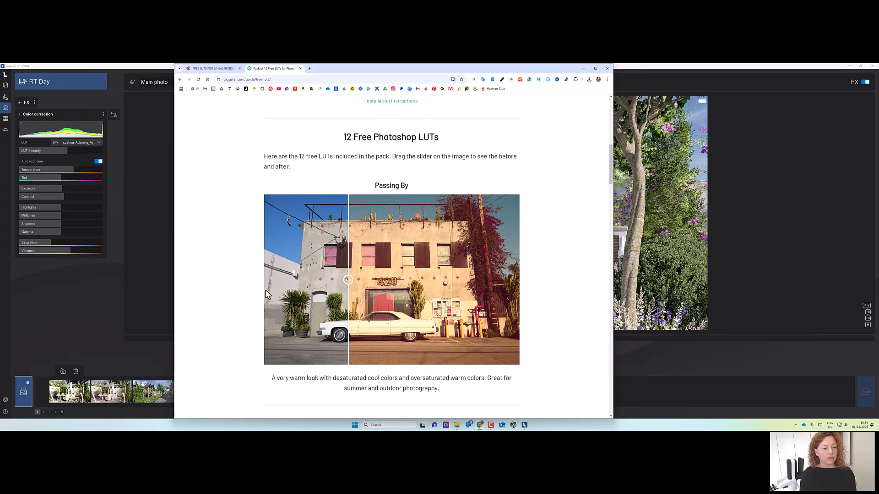
pyautogui.moveTo(348, 279); pyautogui.dragTo(369, 275)
pyautogui.scroll(-9, 404, 257)
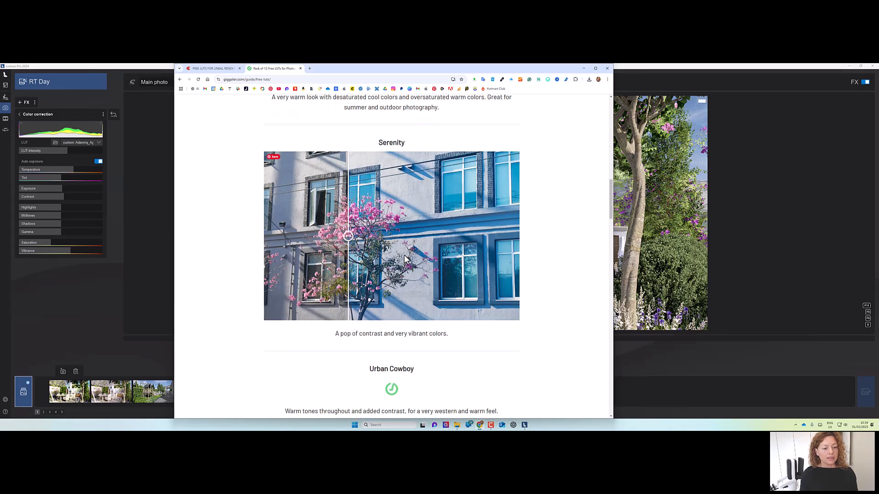
pyautogui.scroll(-1, 389, 260)
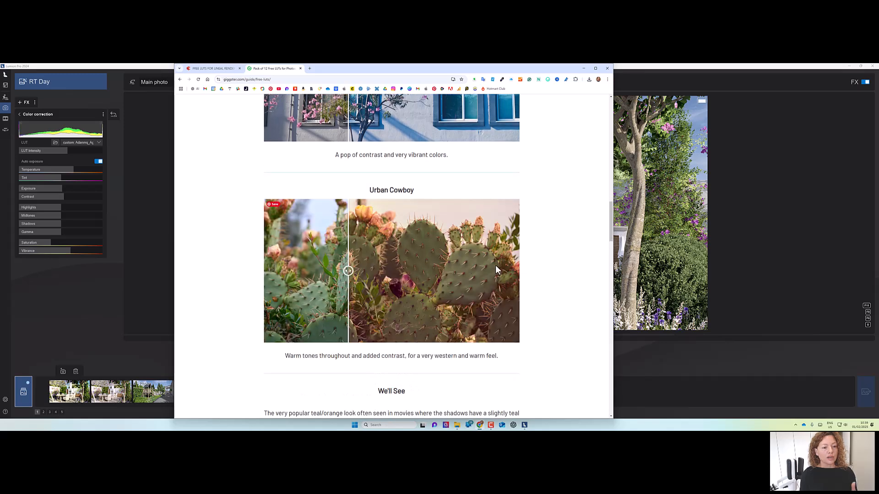
pyautogui.moveTo(345, 273); pyautogui.dragTo(427, 274)
pyautogui.scroll(2, 383, 264)
pyautogui.scroll(3, 382, 265)
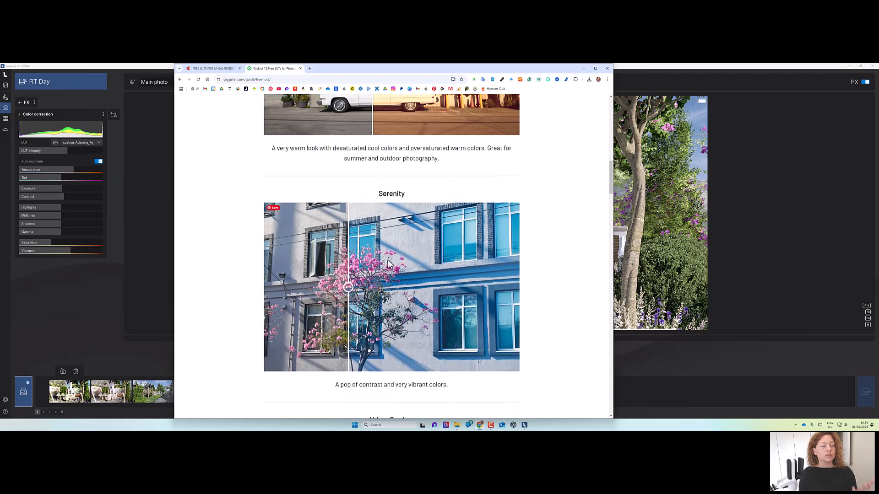
pyautogui.scroll(-8, 389, 250)
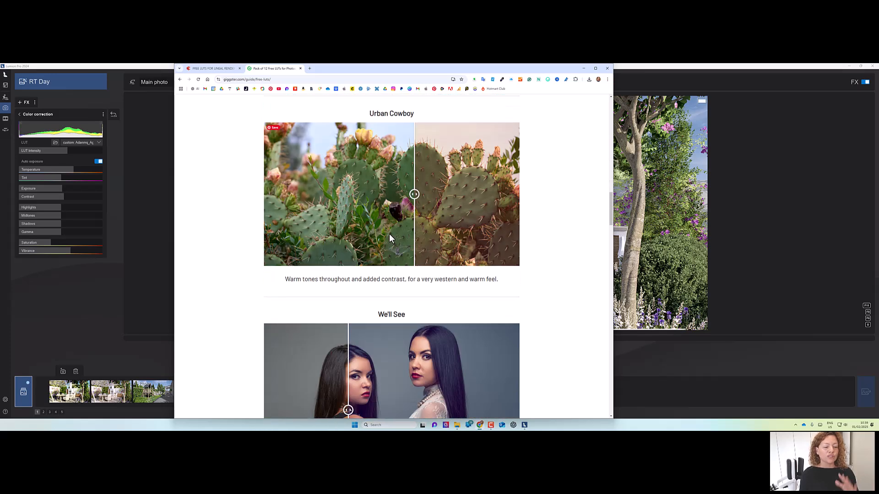
pyautogui.scroll(-10, 386, 238)
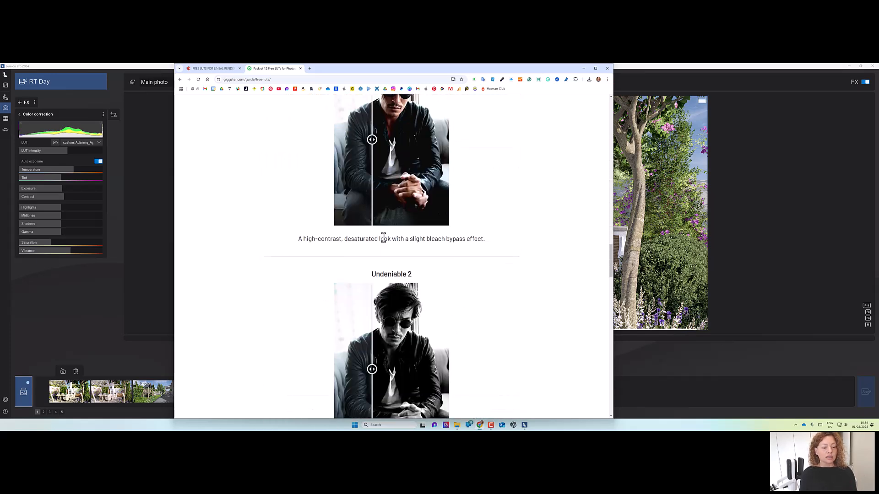
pyautogui.scroll(-3, 383, 237)
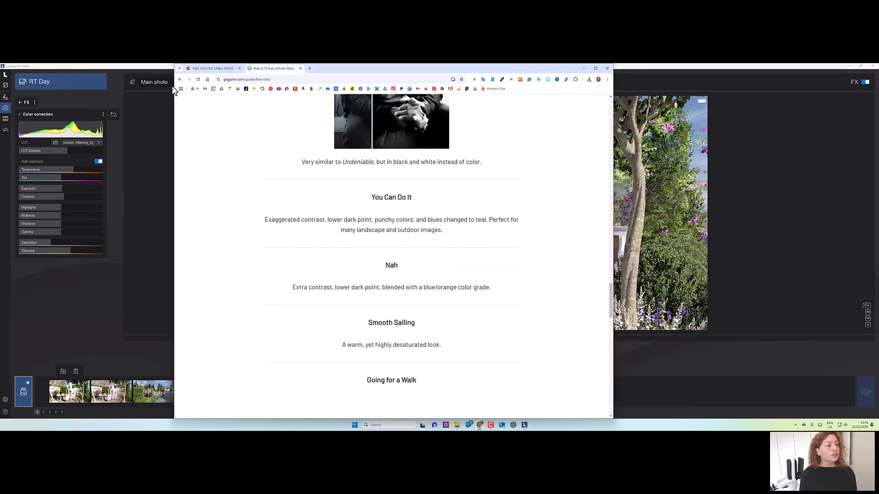
# Review the 3DCollective Free LUTs for Lineal Renders page, its included LUT list and example renders.
pyautogui.click(213, 68)
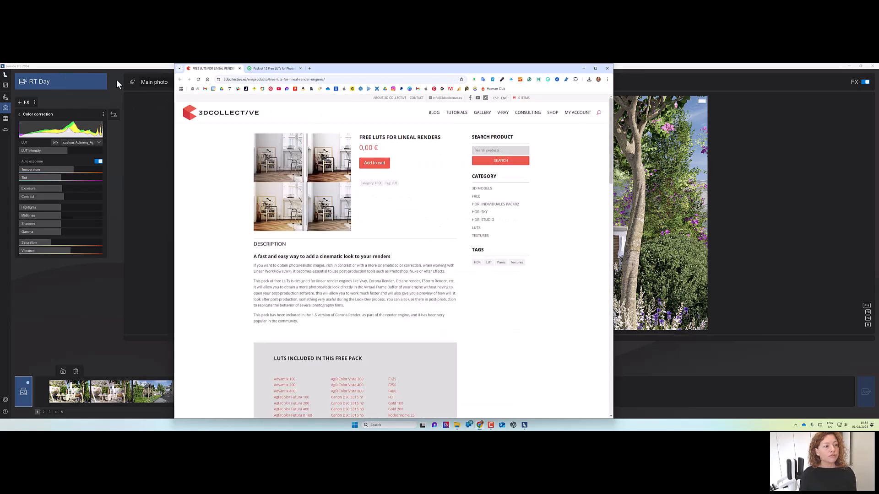
pyautogui.scroll(-3, 438, 265)
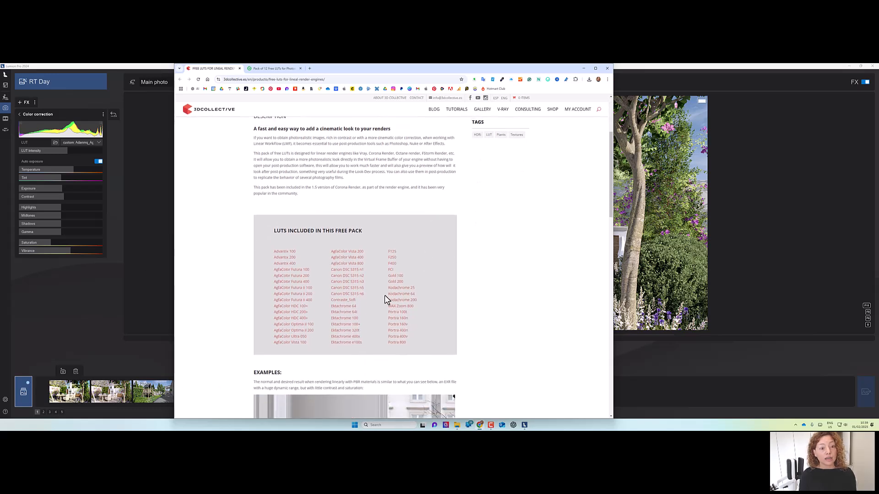
pyautogui.scroll(-6, 385, 298)
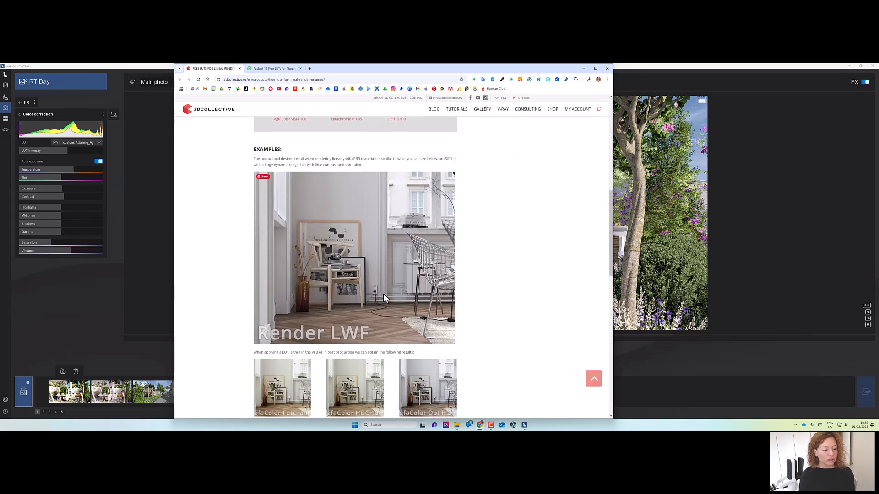
pyautogui.scroll(1, 383, 293)
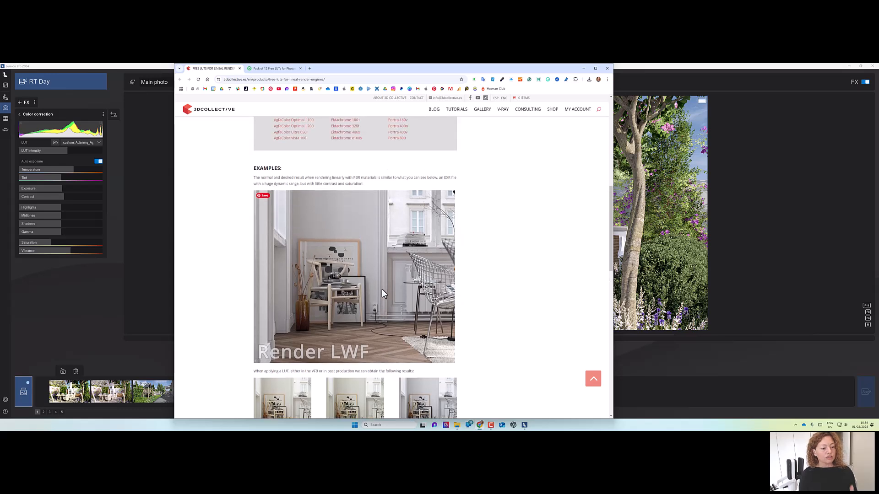
pyautogui.scroll(-6, 382, 289)
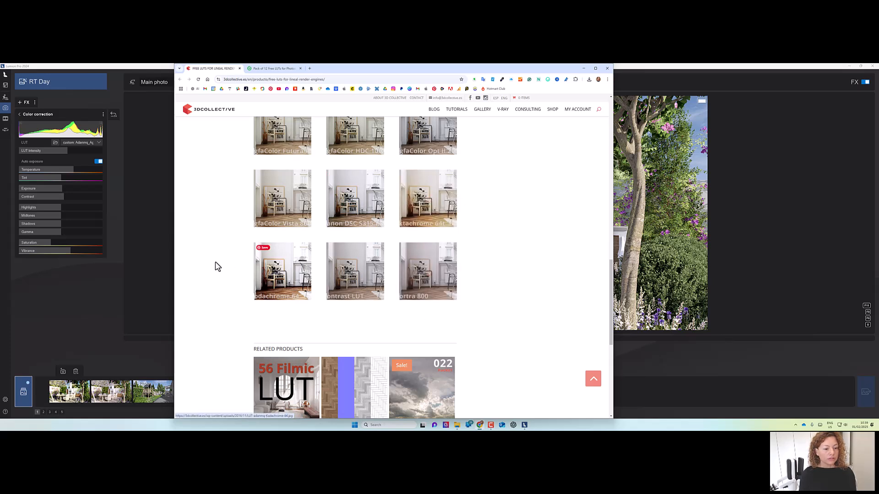
pyautogui.scroll(3, 303, 298)
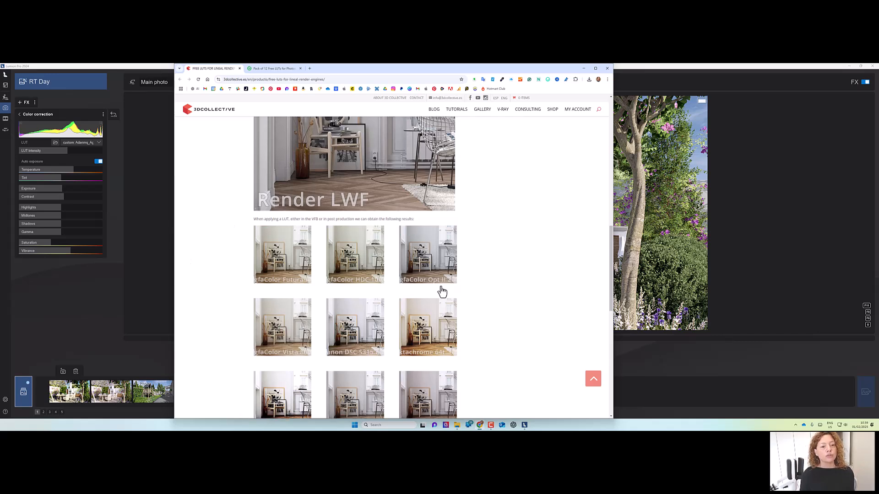
pyautogui.scroll(3, 221, 340)
pyautogui.scroll(2, 220, 340)
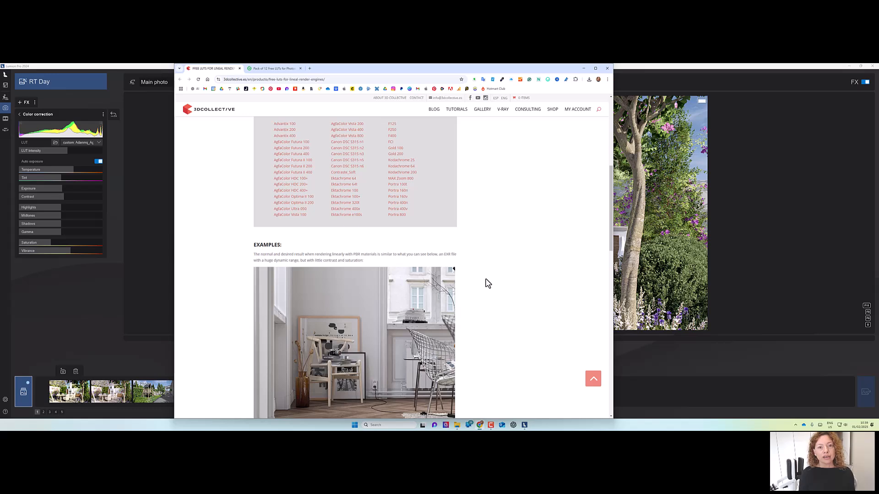
pyautogui.scroll(-4, 357, 352)
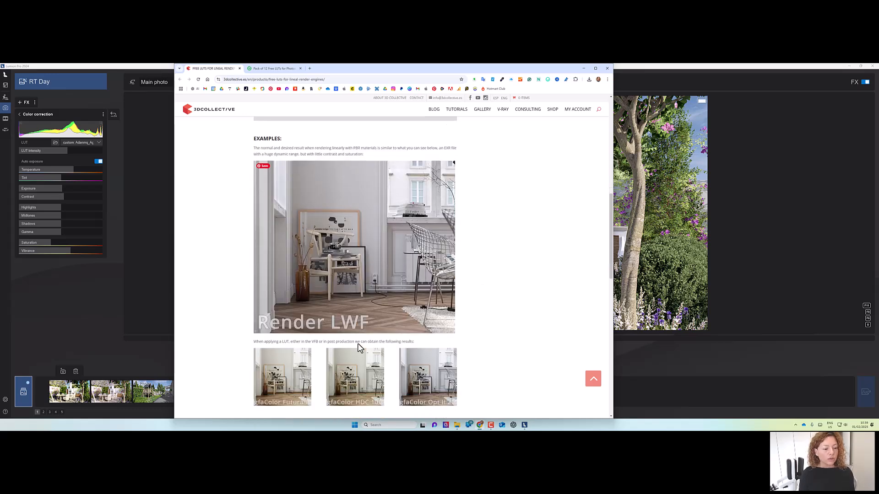
pyautogui.scroll(-3, 357, 350)
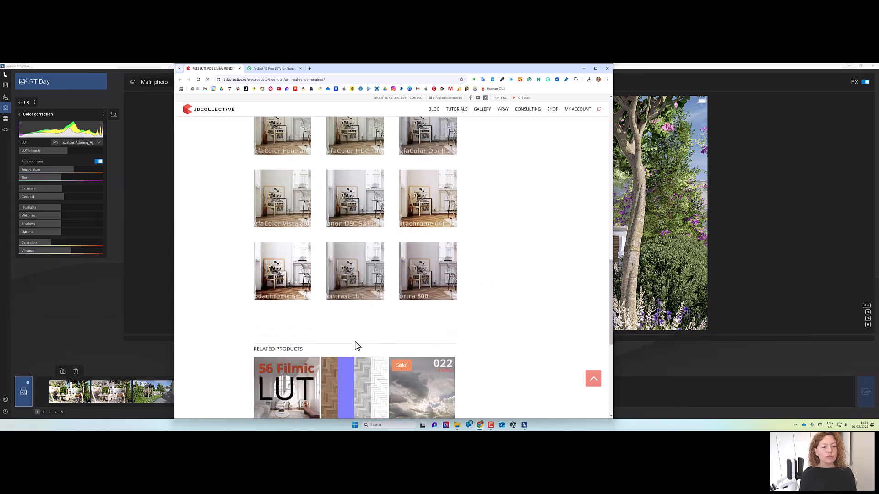